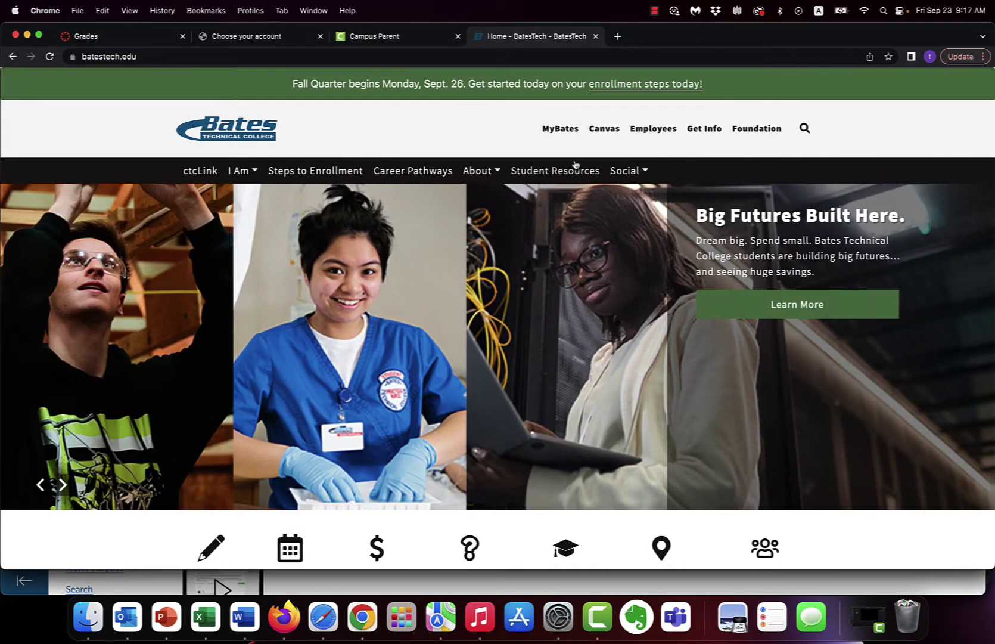
Step: Open the Canvas sign-in page for Bates network credentials from the Bates Technical College website
{"action": "left_click", "coordinate": [609, 134]}
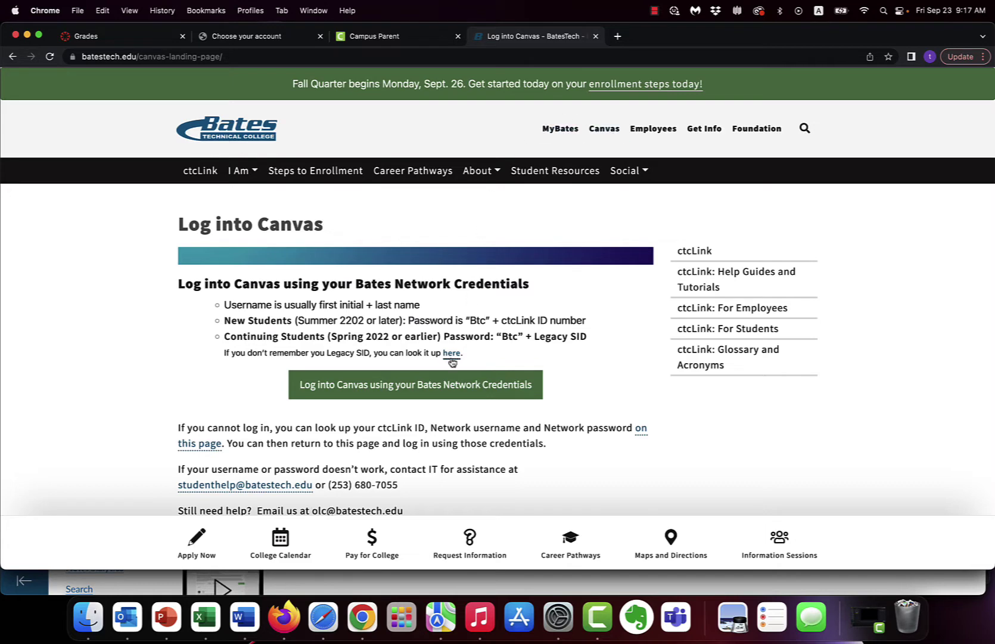
{"action": "left_click", "coordinate": [449, 391]}
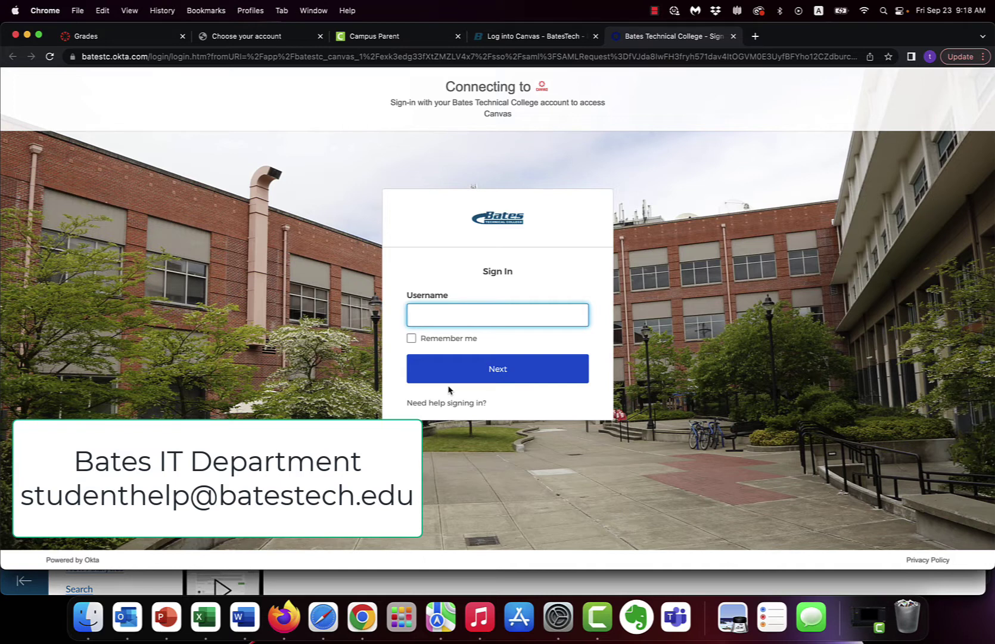
Step: Switch to Safari and show the start of the published courses on the Canvas dashboard
{"action": "left_click", "coordinate": [330, 620]}
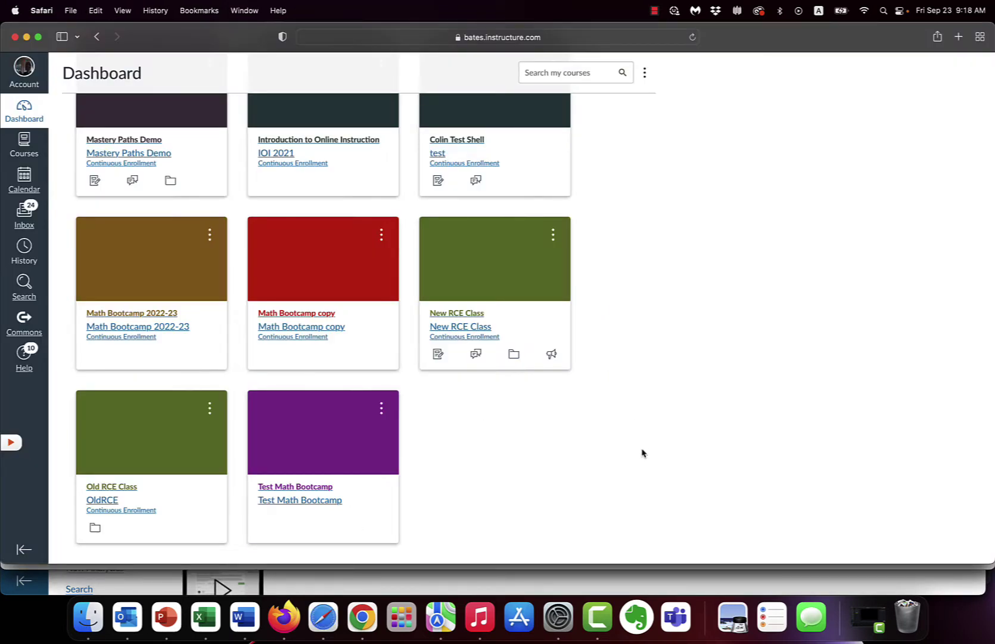
{"action": "scroll", "coordinate": [641, 453], "scroll_direction": "up", "scroll_amount": 10}
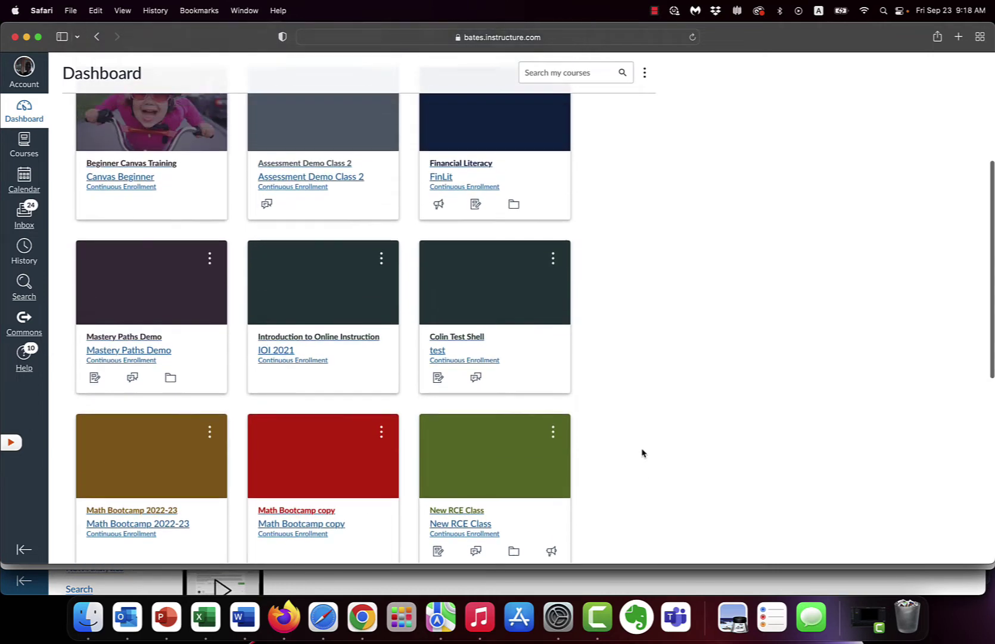
{"action": "scroll", "coordinate": [642, 453], "scroll_direction": "up", "scroll_amount": 4}
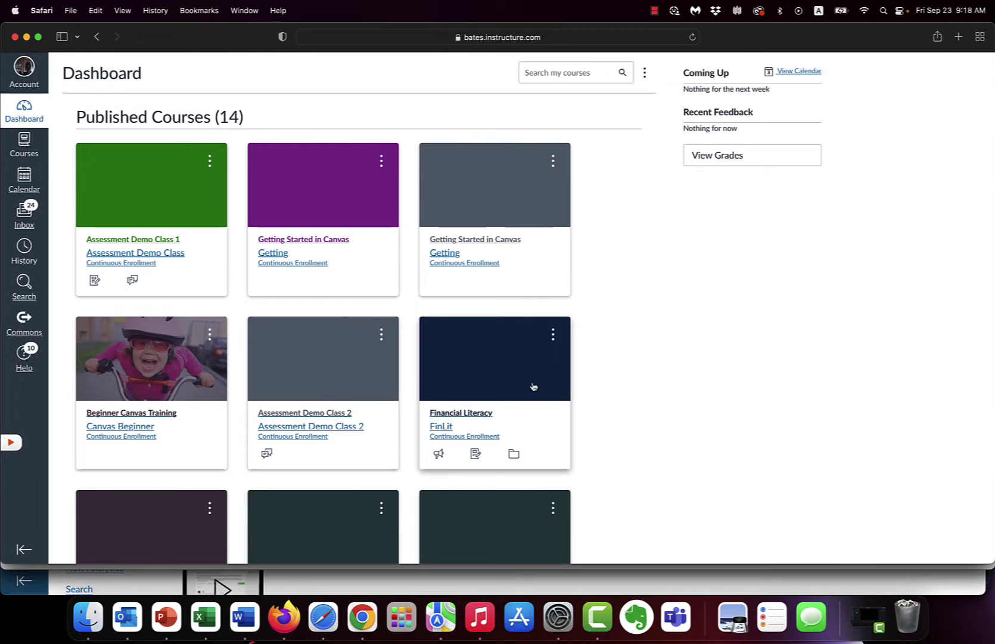
Step: Rearrange the dashboard course cards so Beginner Canvas Training is second, and view that card's nickname and color options
{"action": "left_click_drag", "start_coordinate": [539, 392], "coordinate": [480, 179]}
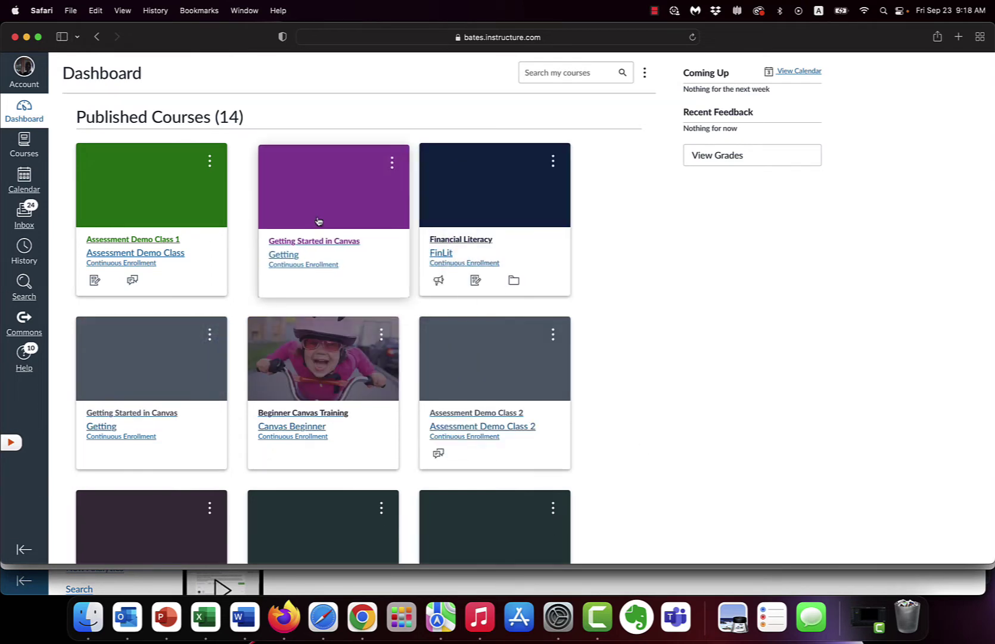
{"action": "left_click_drag", "start_coordinate": [321, 381], "coordinate": [271, 249]}
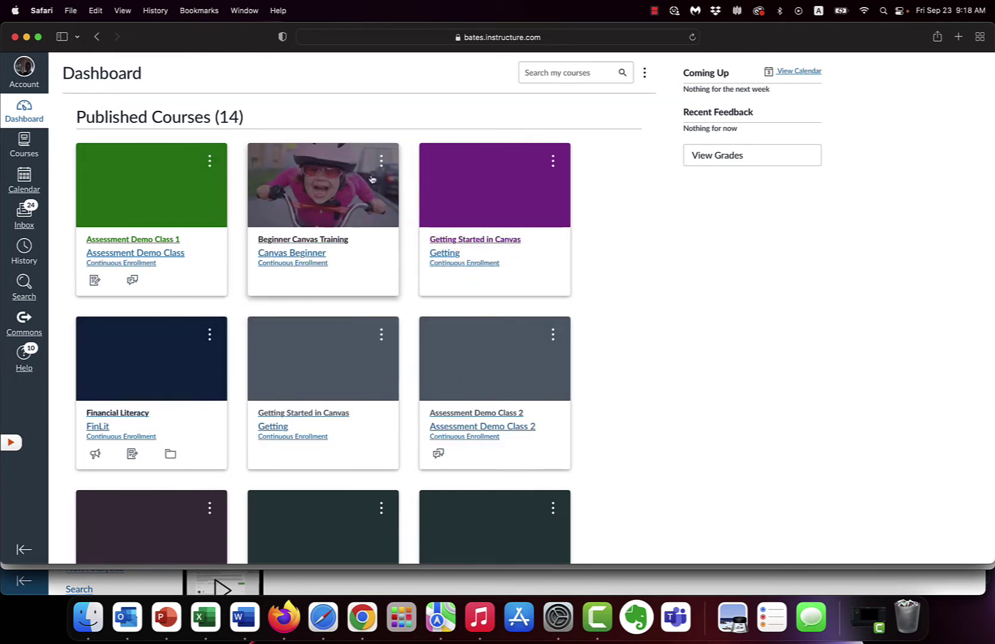
{"action": "left_click", "coordinate": [381, 160]}
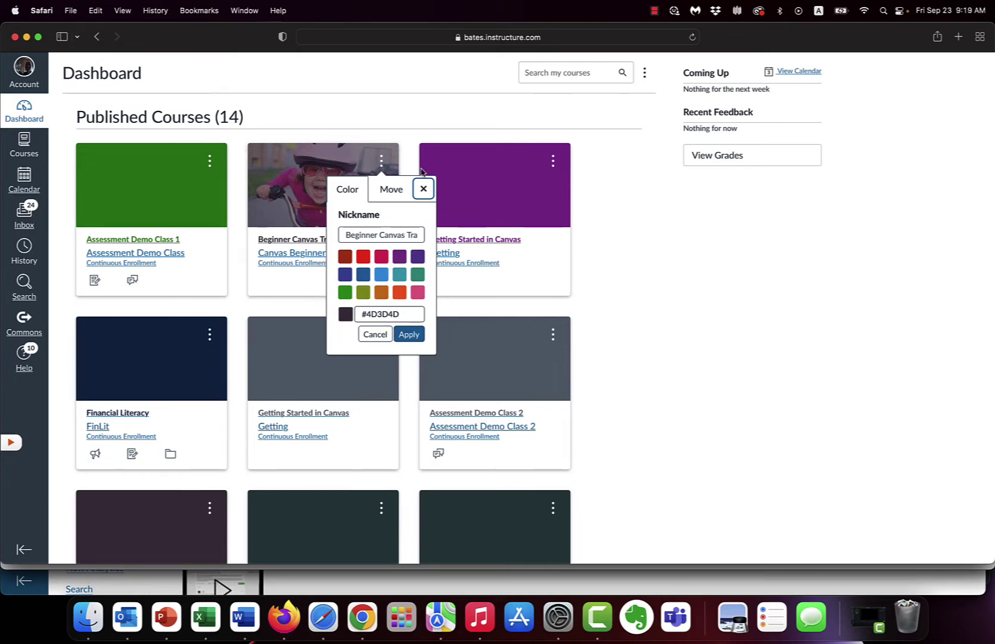
{"action": "left_click", "coordinate": [423, 188]}
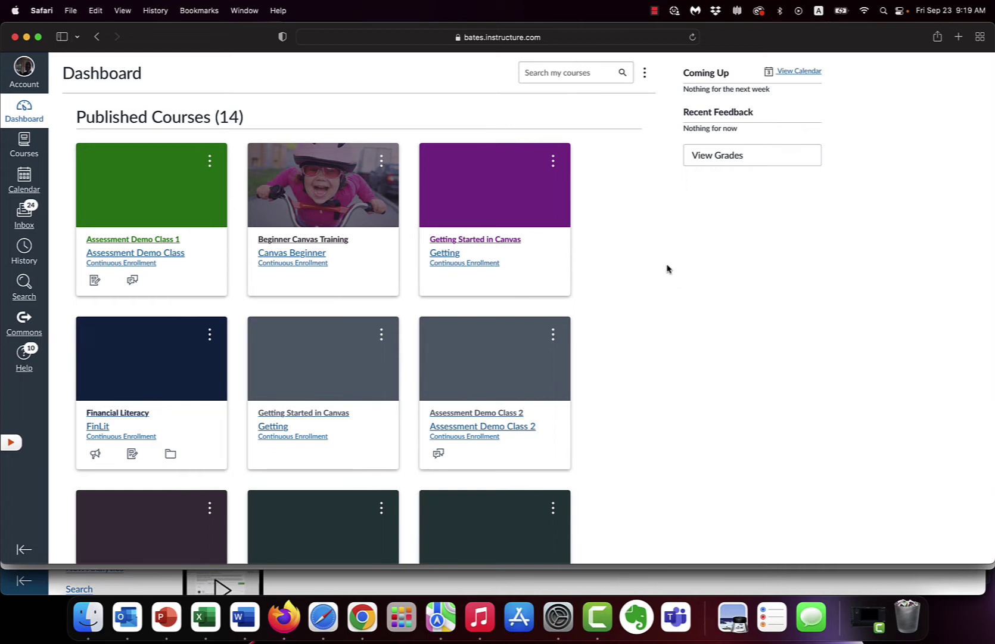
Step: Switch the dashboard to List View and look through its earlier assignments and calendar events
{"action": "left_click", "coordinate": [645, 72]}
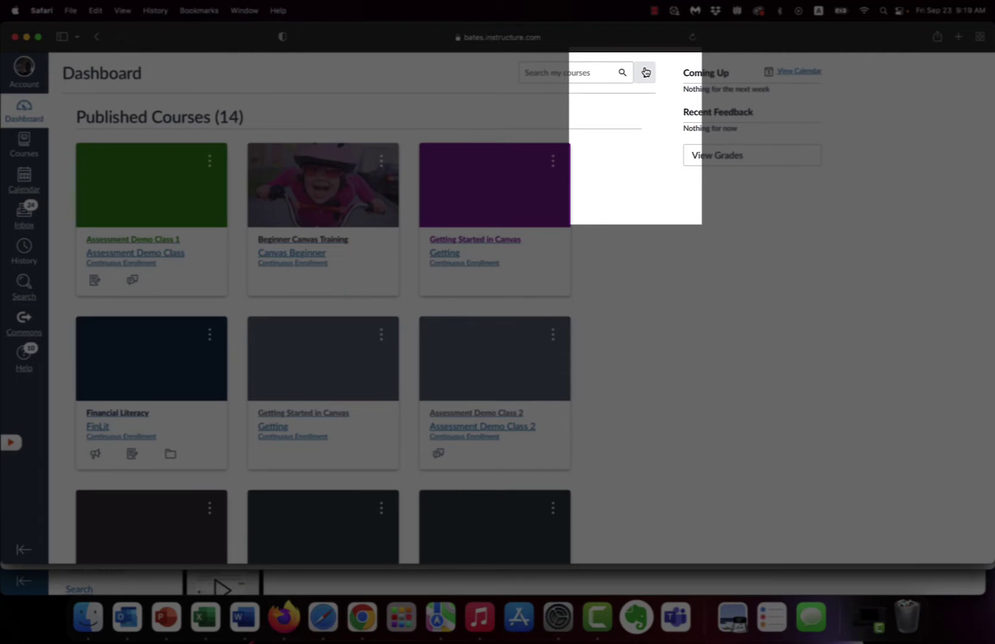
{"action": "left_click", "coordinate": [644, 72]}
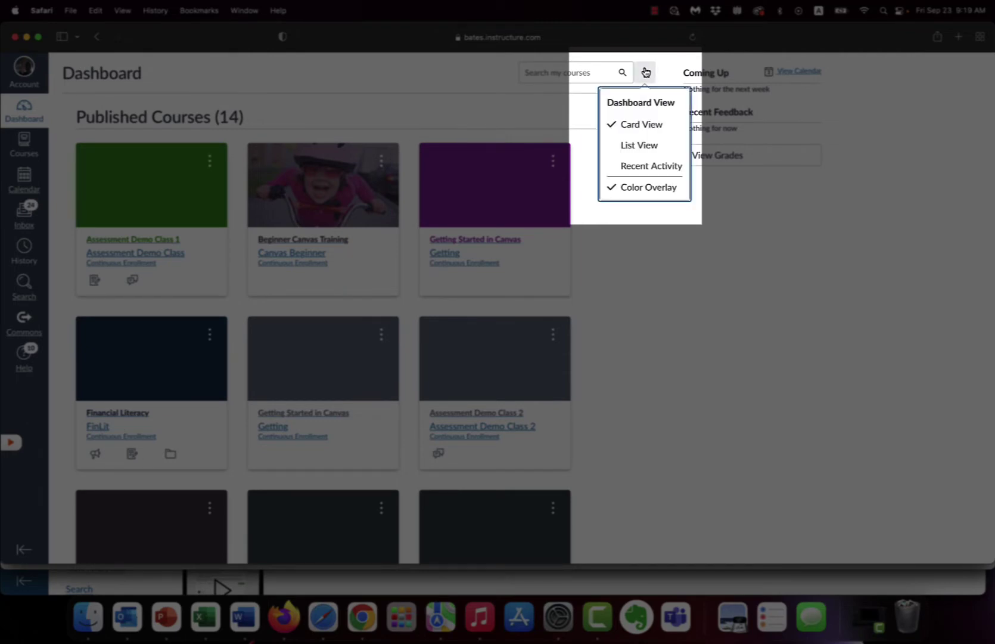
{"action": "left_click", "coordinate": [640, 154]}
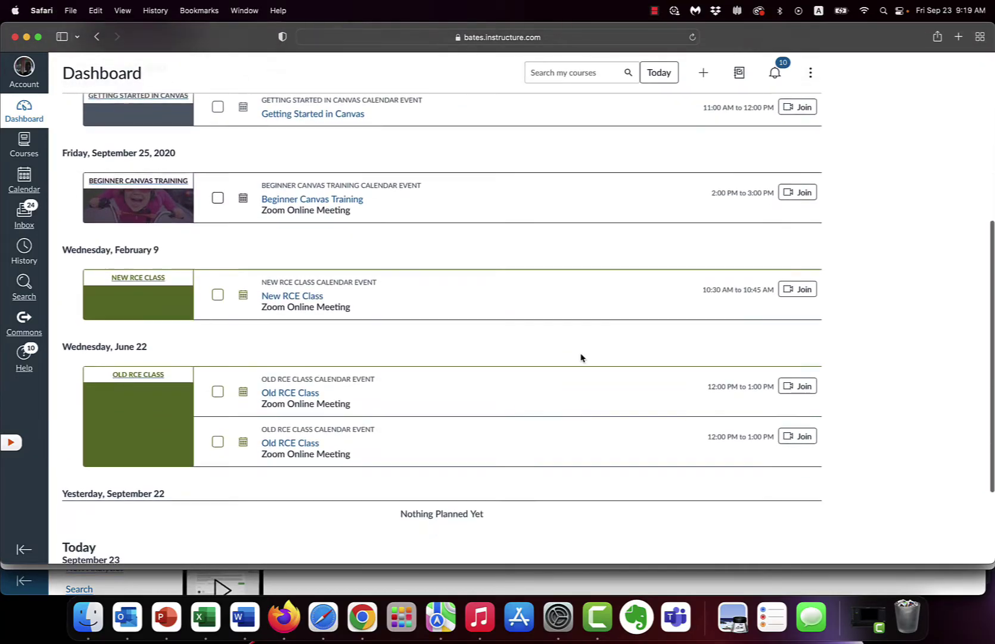
{"action": "scroll", "coordinate": [581, 357], "scroll_direction": "up", "scroll_amount": 4}
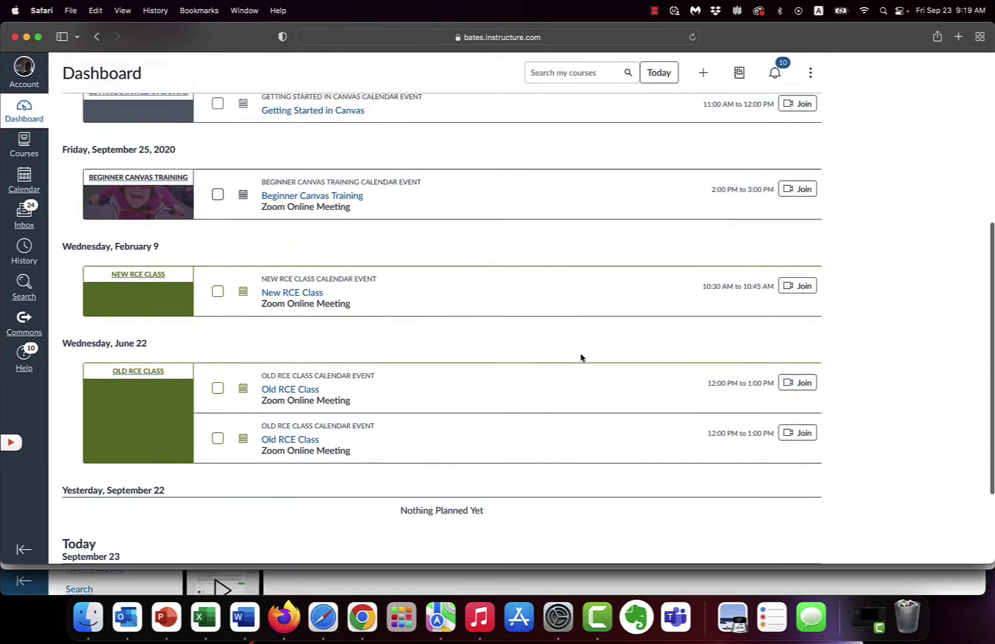
{"action": "scroll", "coordinate": [581, 358], "scroll_direction": "up", "scroll_amount": 4}
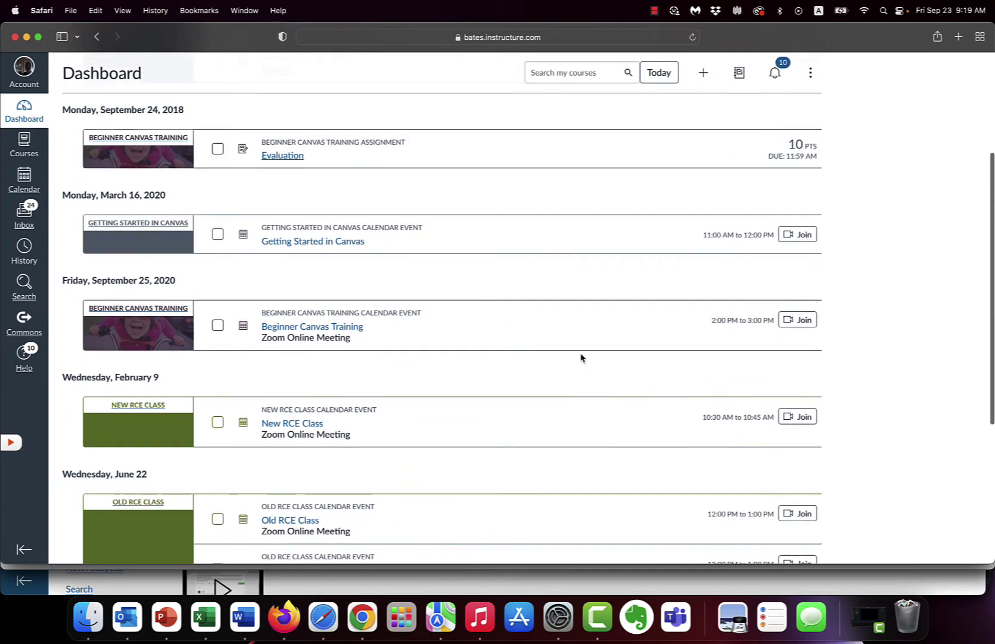
{"action": "scroll", "coordinate": [581, 358], "scroll_direction": "up", "scroll_amount": 5}
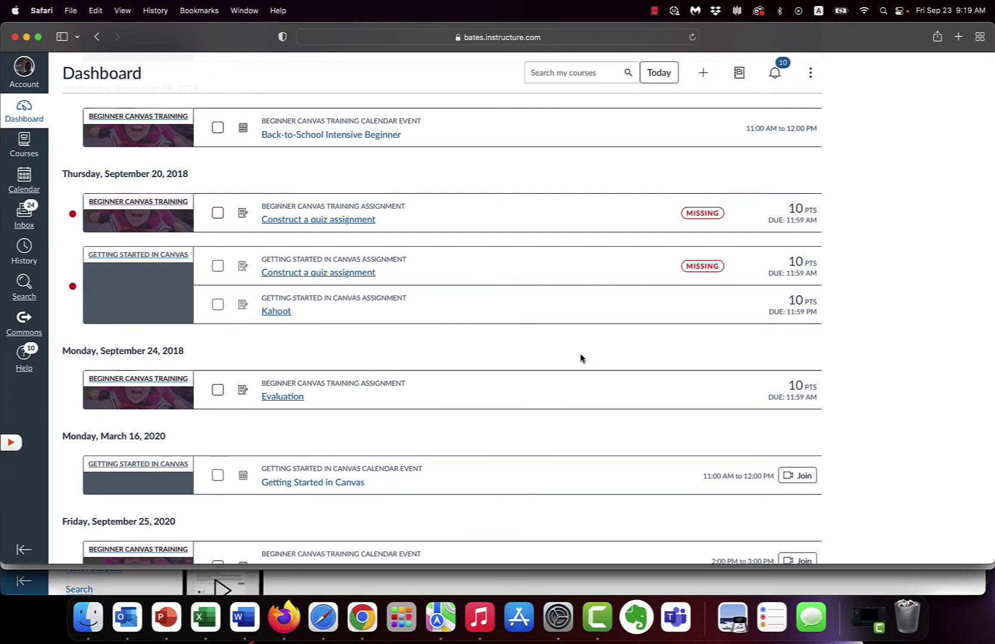
Step: View the list of enrolled courses from the global navigation and close it
{"action": "left_click", "coordinate": [24, 145]}
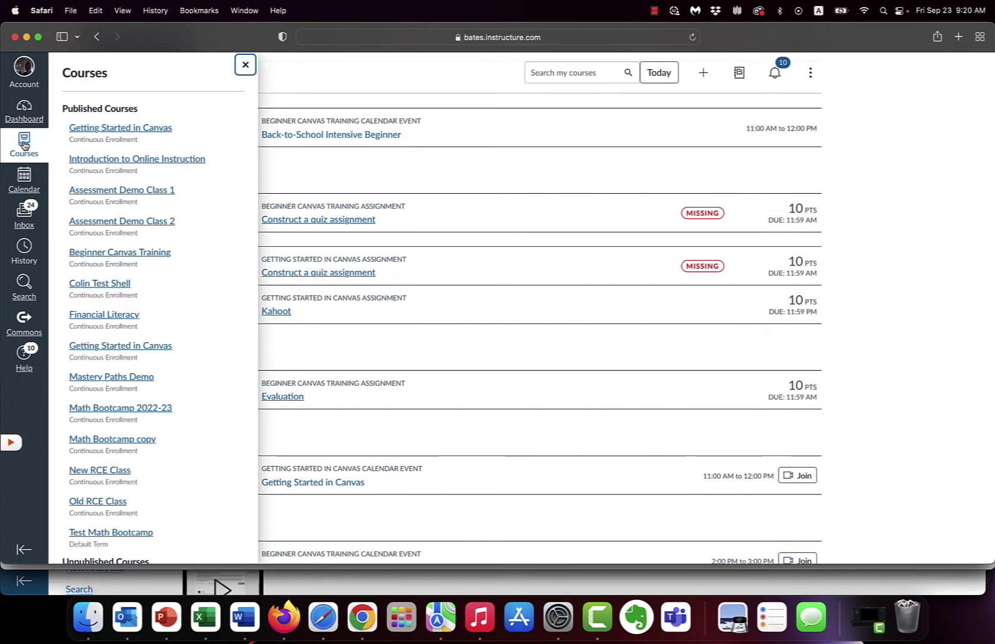
{"action": "left_click", "coordinate": [311, 184]}
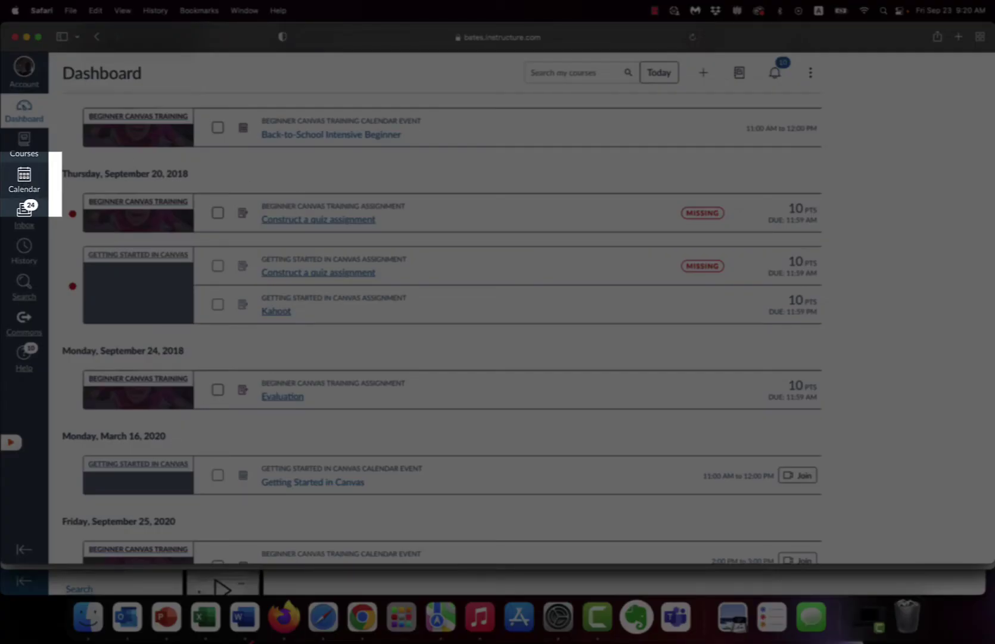
Step: Open the calendar and toggle the personal calendar and the Beginner Canvas Training calendar, returning each to its original visibility
{"action": "left_click", "coordinate": [25, 179]}
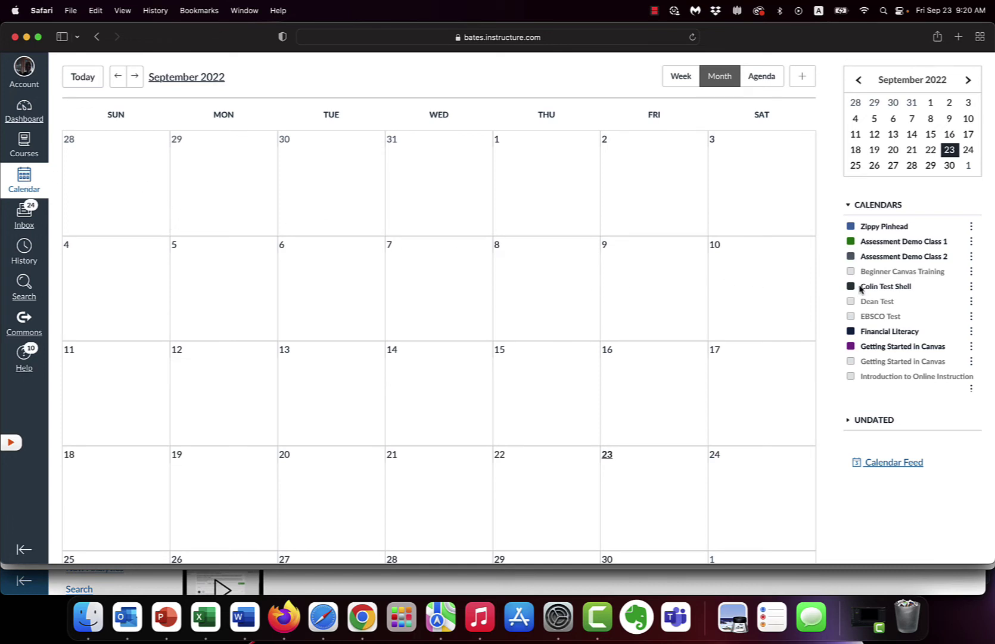
{"action": "left_click", "coordinate": [851, 227]}
{"action": "left_click", "coordinate": [851, 227]}
{"action": "left_click", "coordinate": [851, 271]}
{"action": "left_click", "coordinate": [851, 271]}
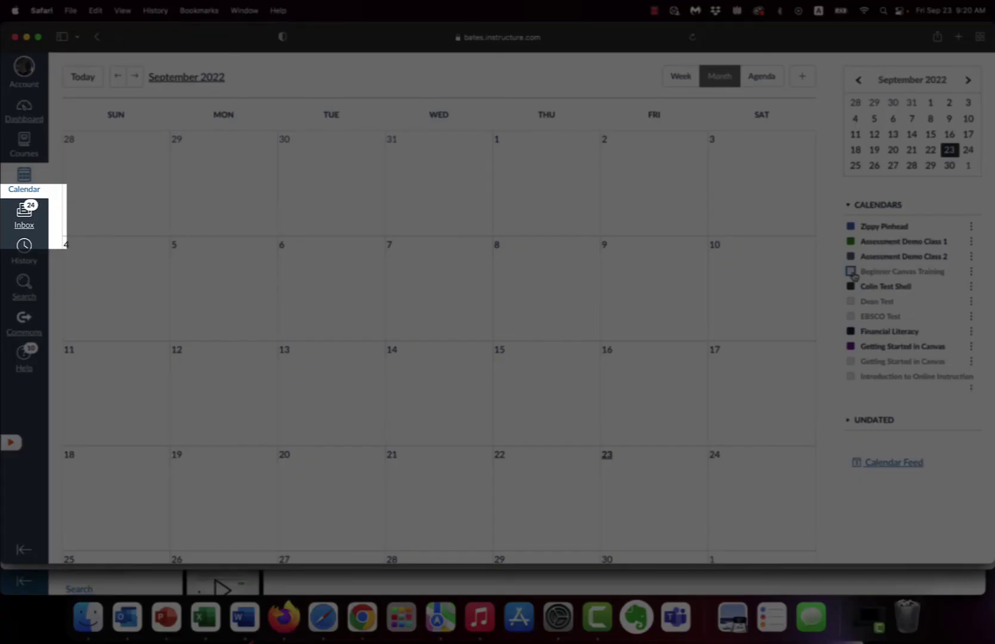
Step: In the inbox, start a message for the Getting Started in Canvas course addressed to a teacher, and cancel it
{"action": "left_click", "coordinate": [26, 226]}
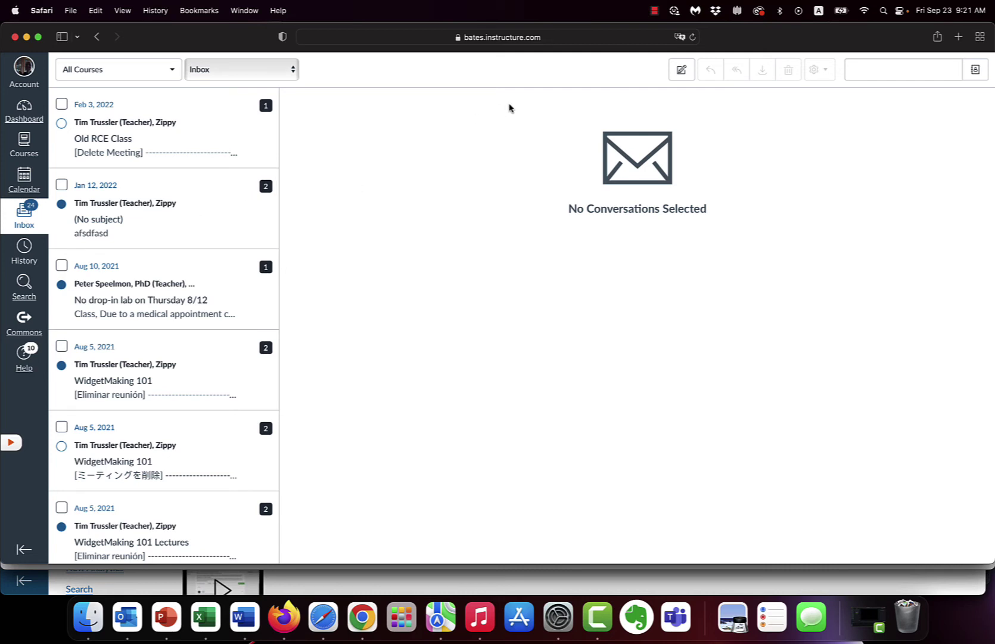
{"action": "left_click", "coordinate": [682, 72]}
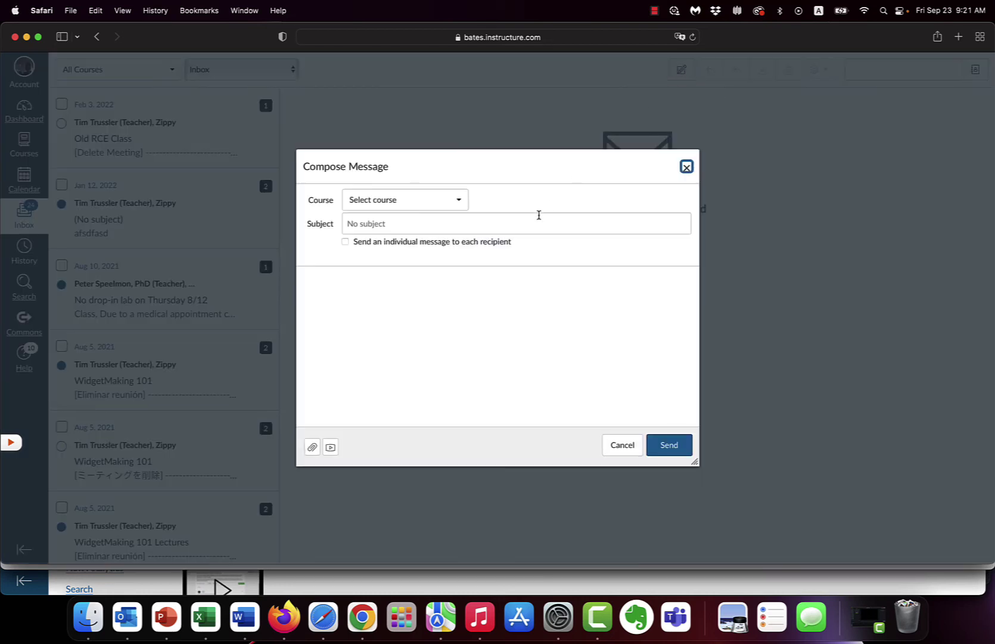
{"action": "left_click", "coordinate": [396, 199]}
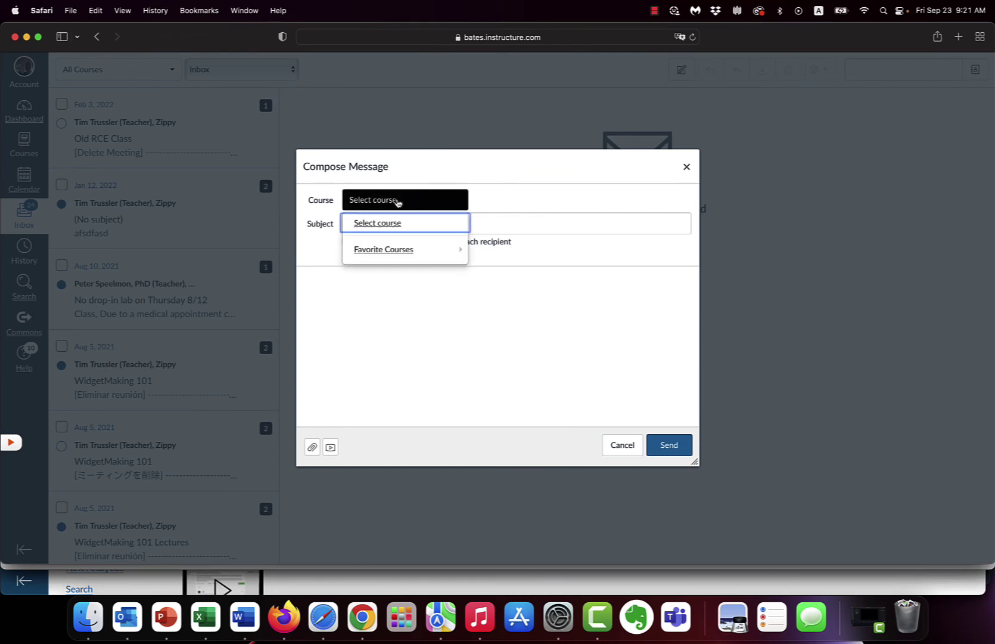
{"action": "mouse_move", "coordinate": [398, 250]}
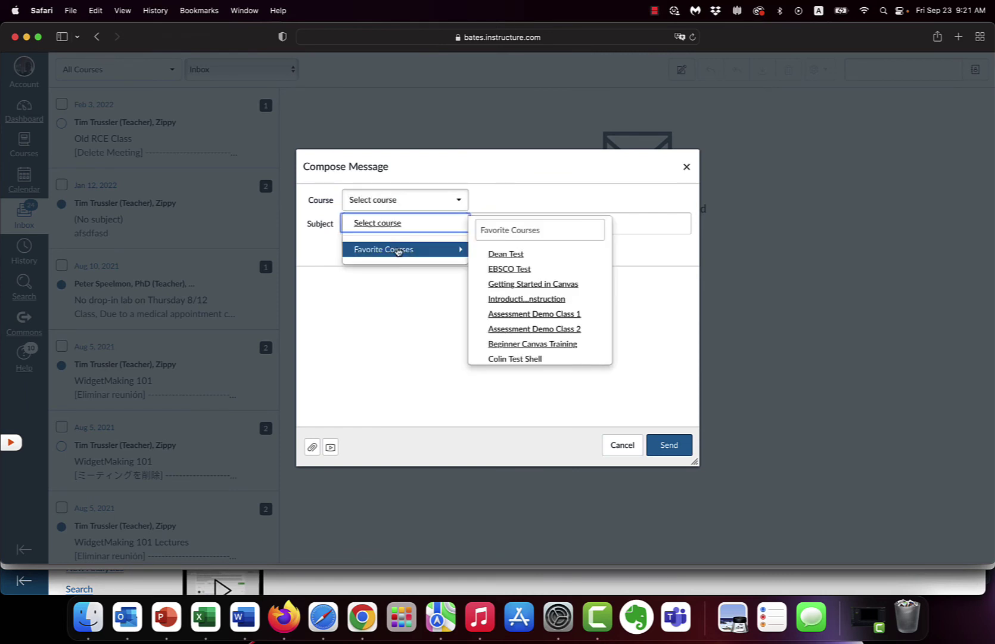
{"action": "left_click", "coordinate": [523, 289]}
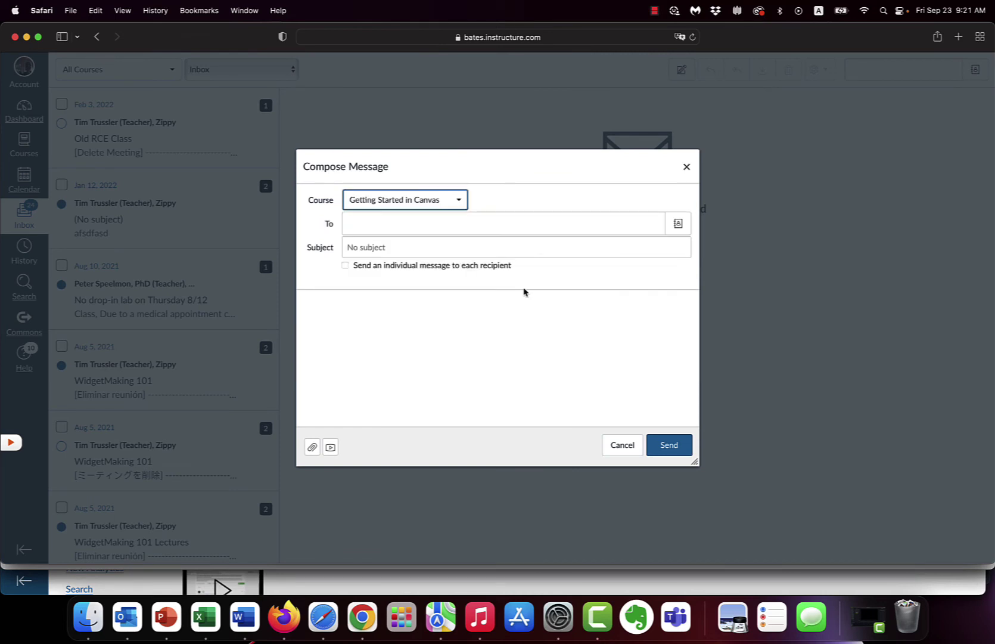
{"action": "left_click", "coordinate": [678, 225]}
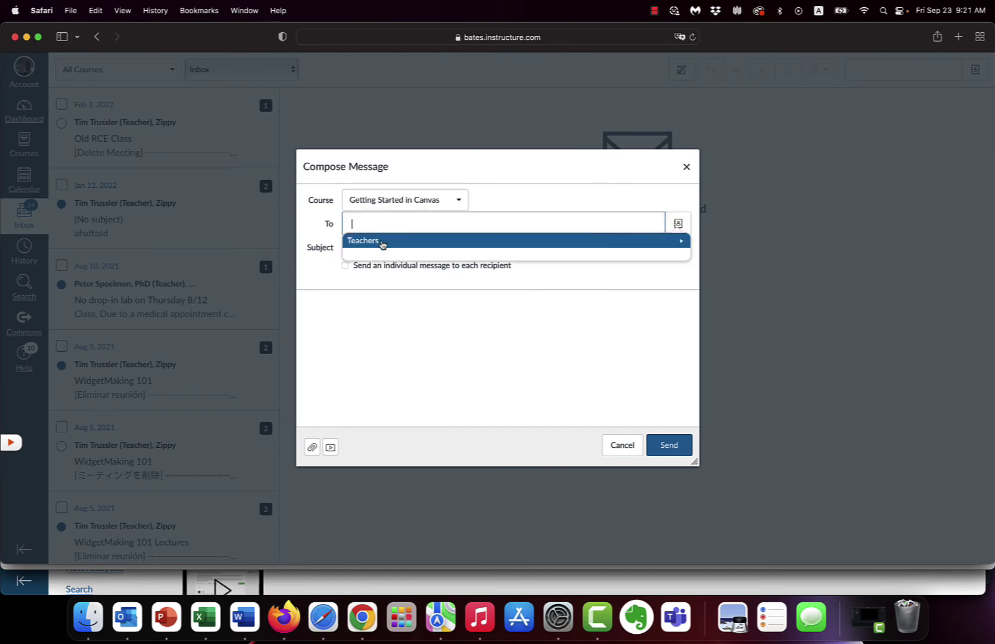
{"action": "left_click", "coordinate": [377, 241]}
{"action": "left_click", "coordinate": [374, 256]}
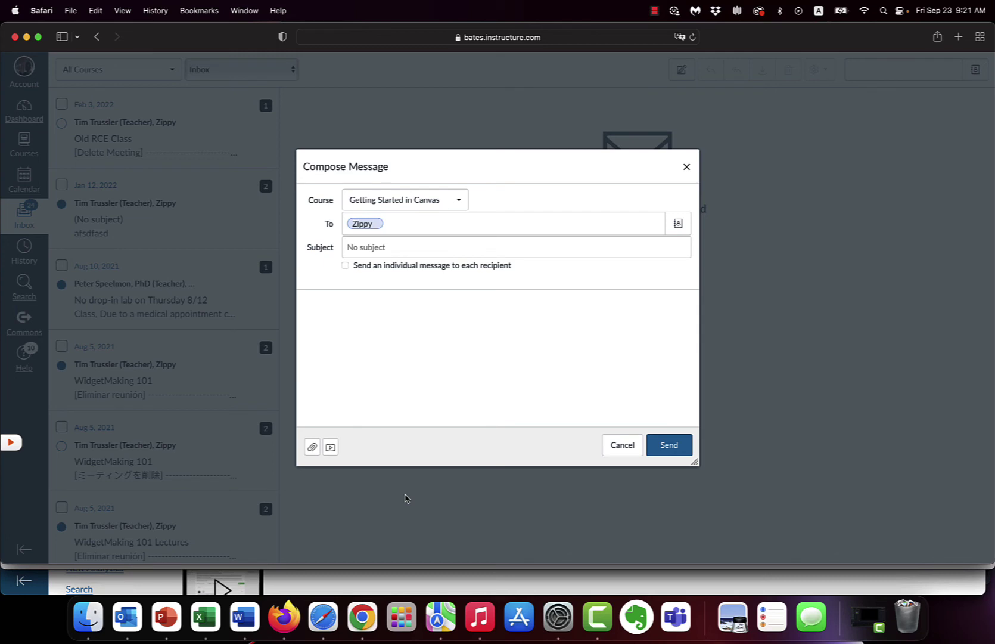
{"action": "left_click", "coordinate": [630, 449]}
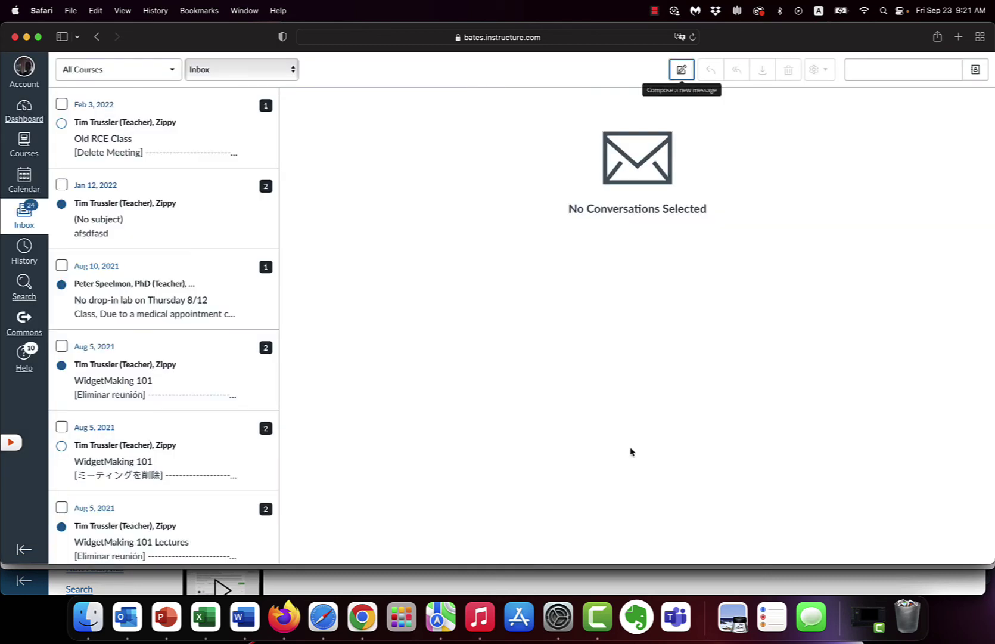